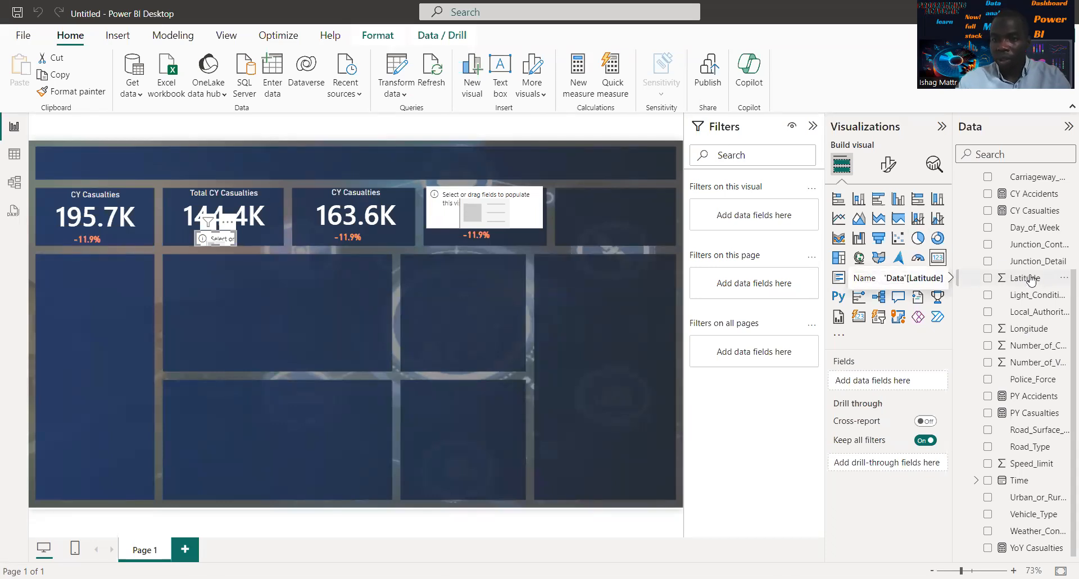
# Create a new measure in the data table and name it YoY Accidents.
pyautogui.rightClick(1030, 277)
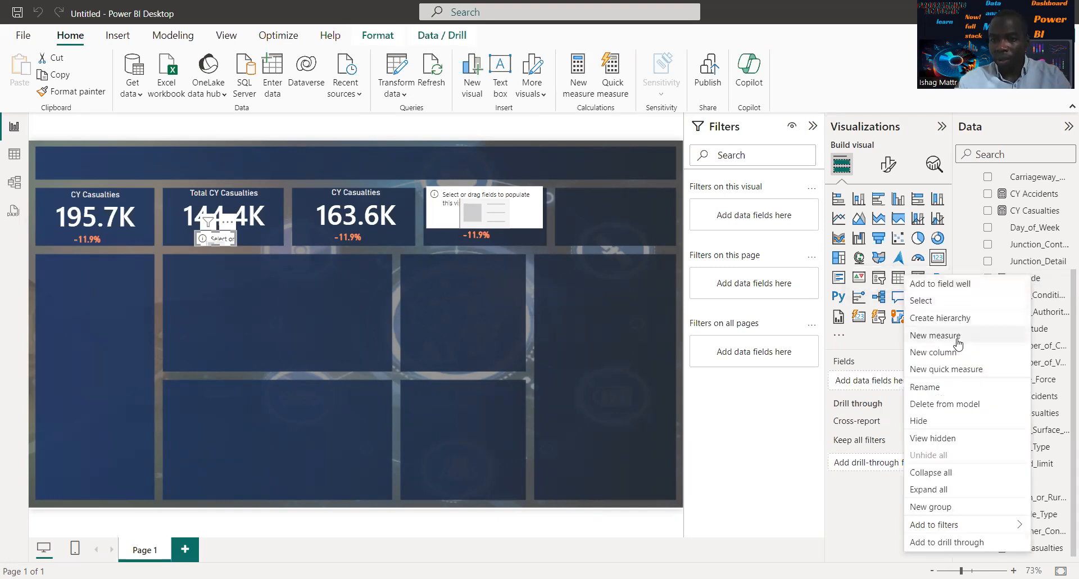
pyautogui.press('Escape')
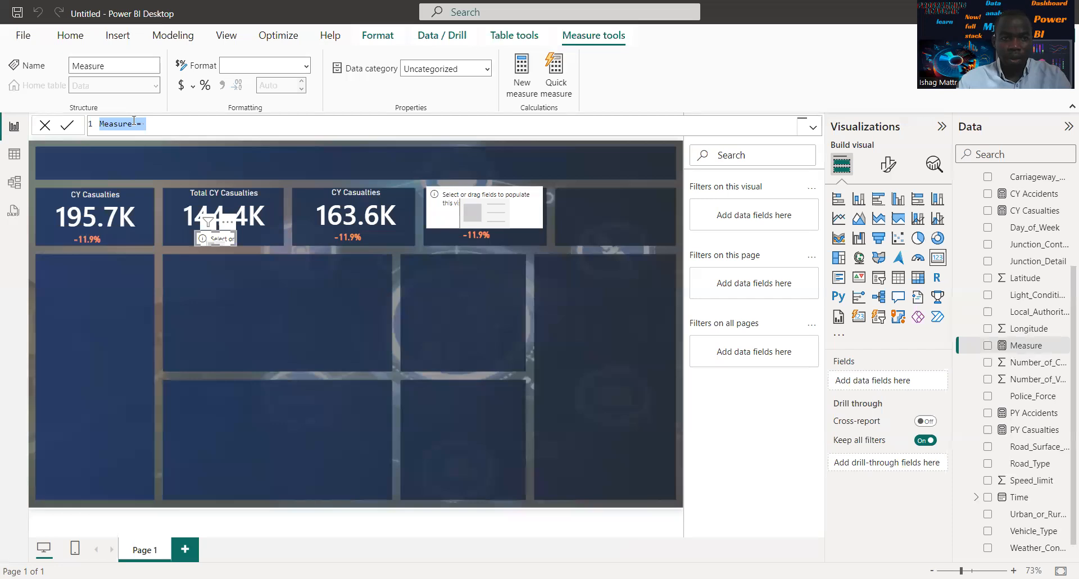
pyautogui.write('Measur')
pyautogui.press('BackSpace')
pyautogui.press('BackSpace')
pyautogui.press('BackSpace')
pyautogui.press('BackSpace')
pyautogui.press('BackSpace')
pyautogui.press('BackSpace')
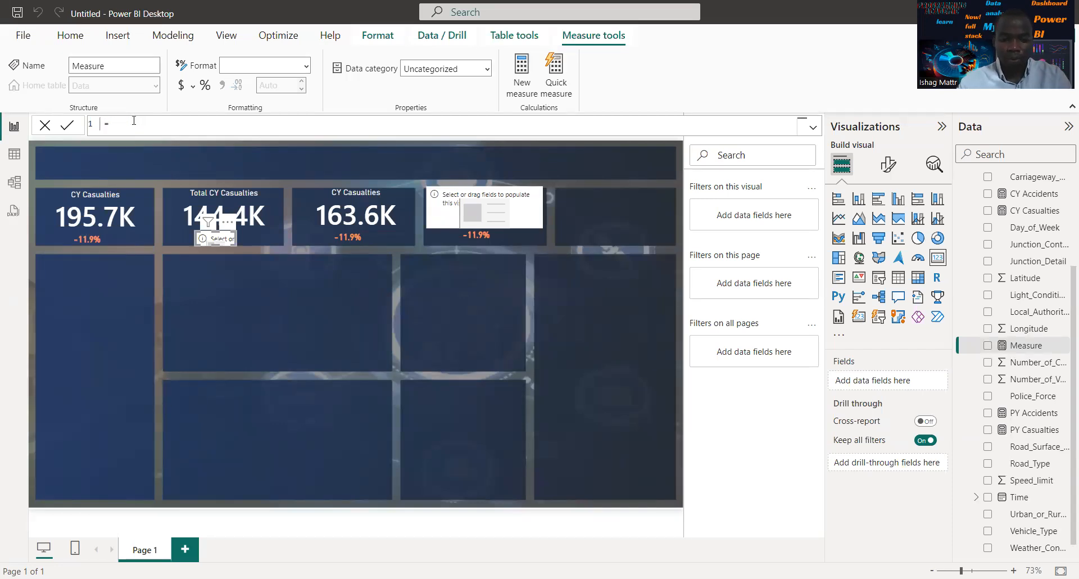
pyautogui.write('YoY')
pyautogui.write('Accidents')
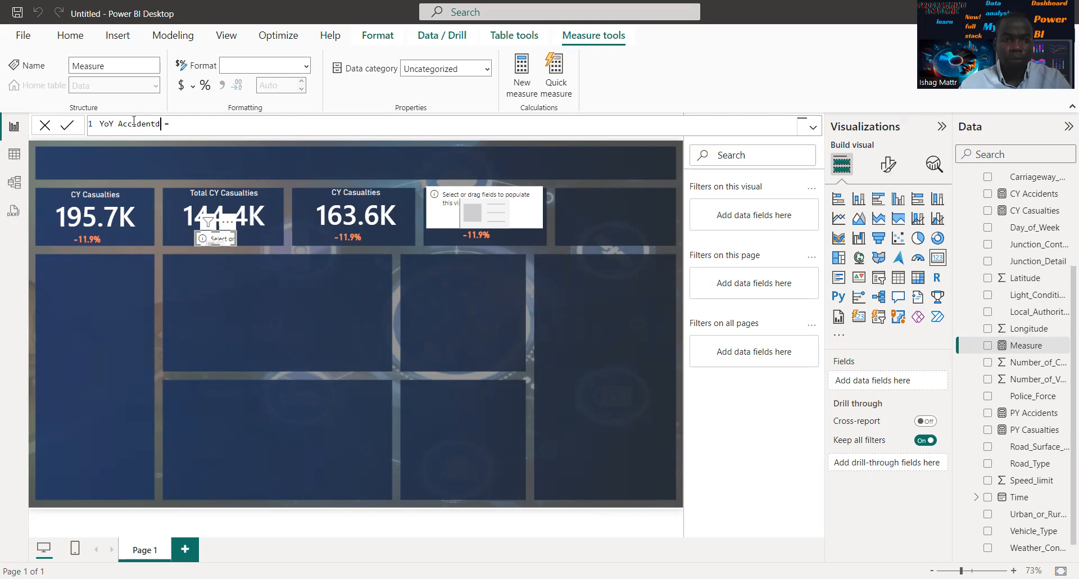
pyautogui.press('BackSpace')
pyautogui.press('BackSpace')
pyautogui.press('BackSpace')
pyautogui.write('nts')
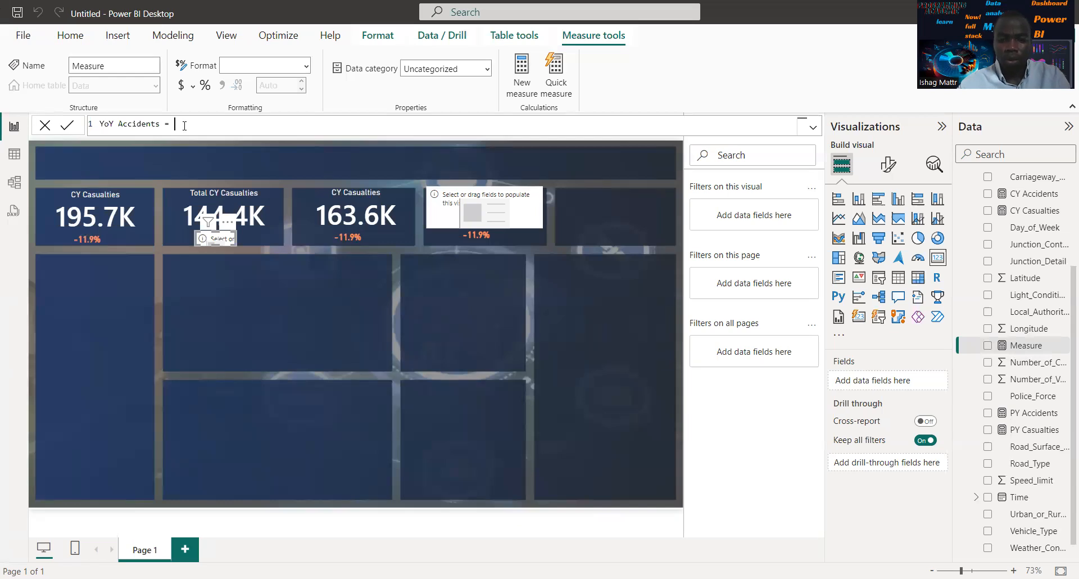
# Begin the YoY Accidents formula with the difference ([CY Accidents]-[PY Accidents]).
pyautogui.write('(c')
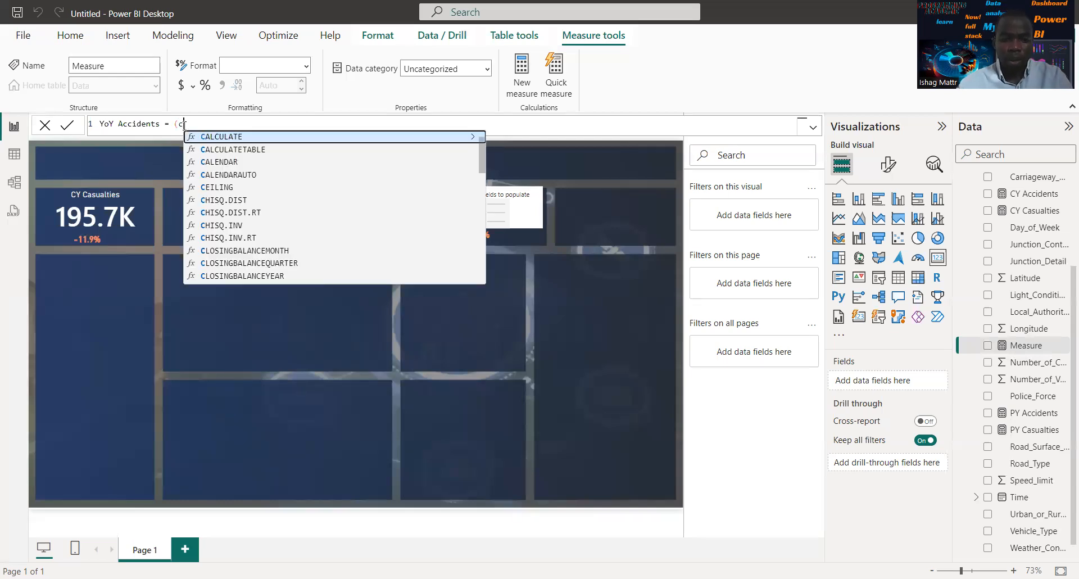
pyautogui.write('y')
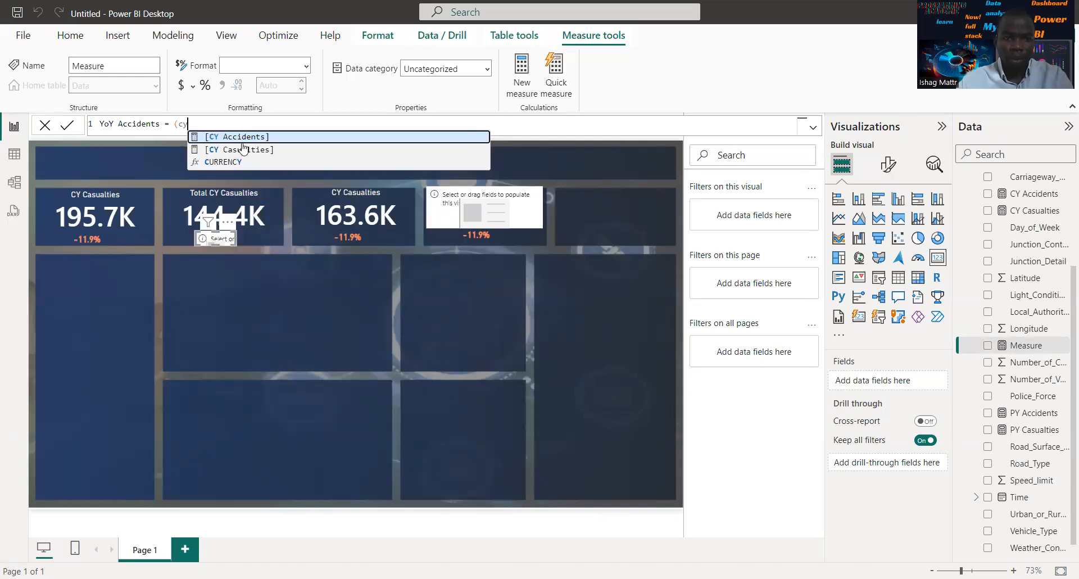
pyautogui.click(258, 137)
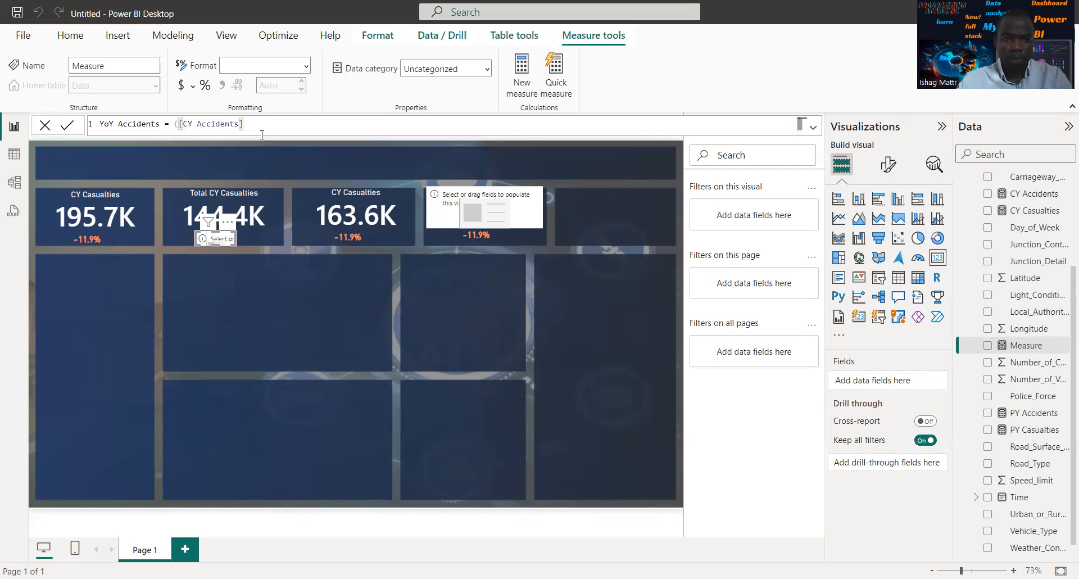
pyautogui.write('-')
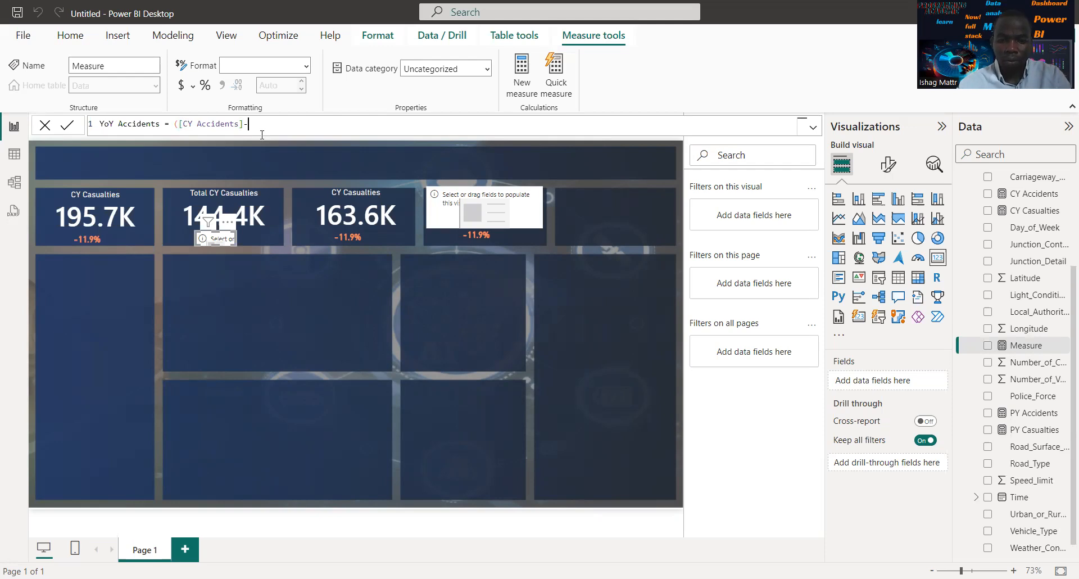
pyautogui.write('[')
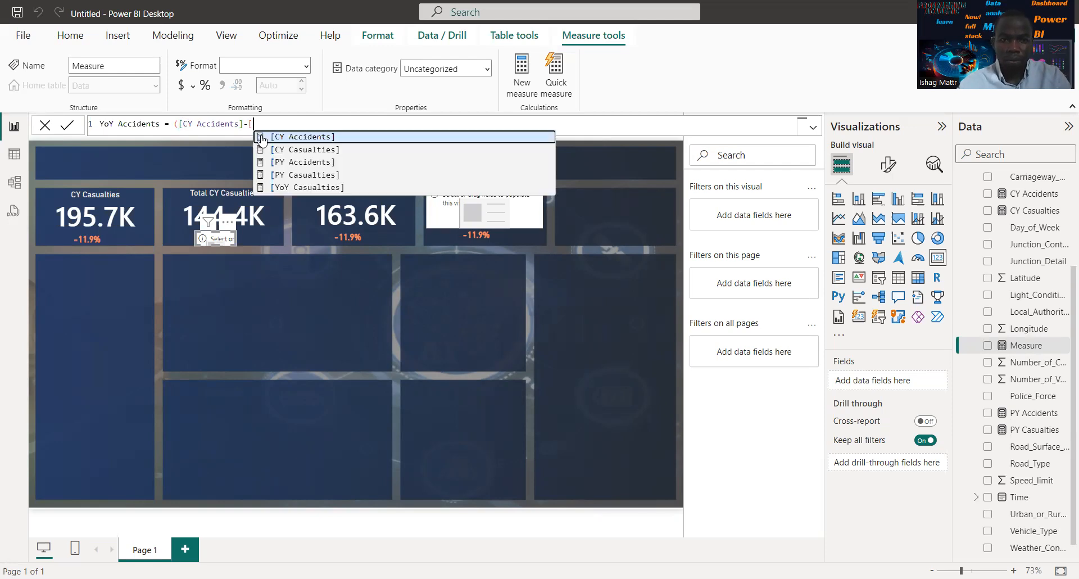
pyautogui.click(310, 162)
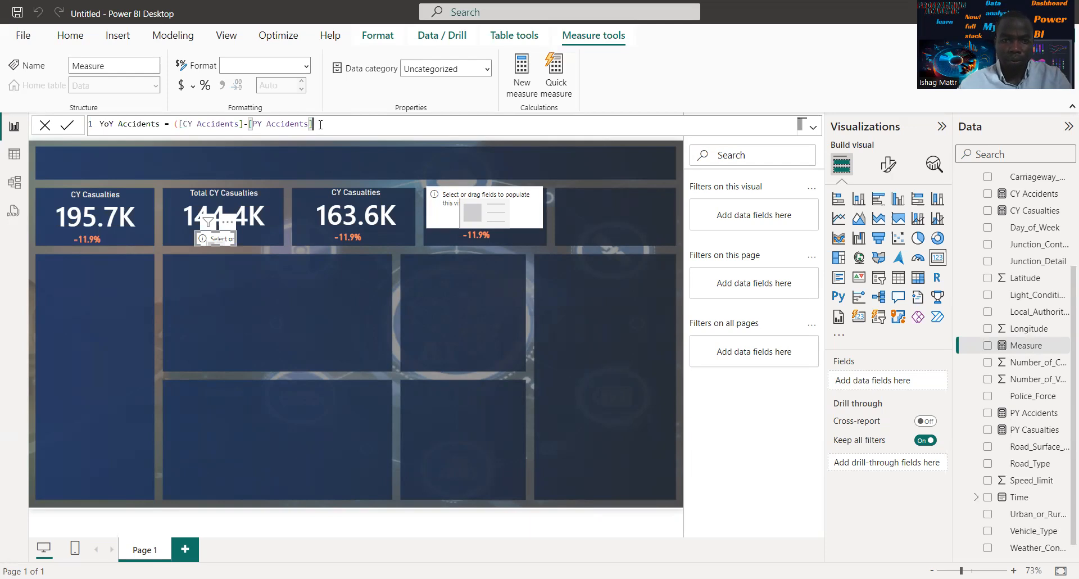
pyautogui.write(')')
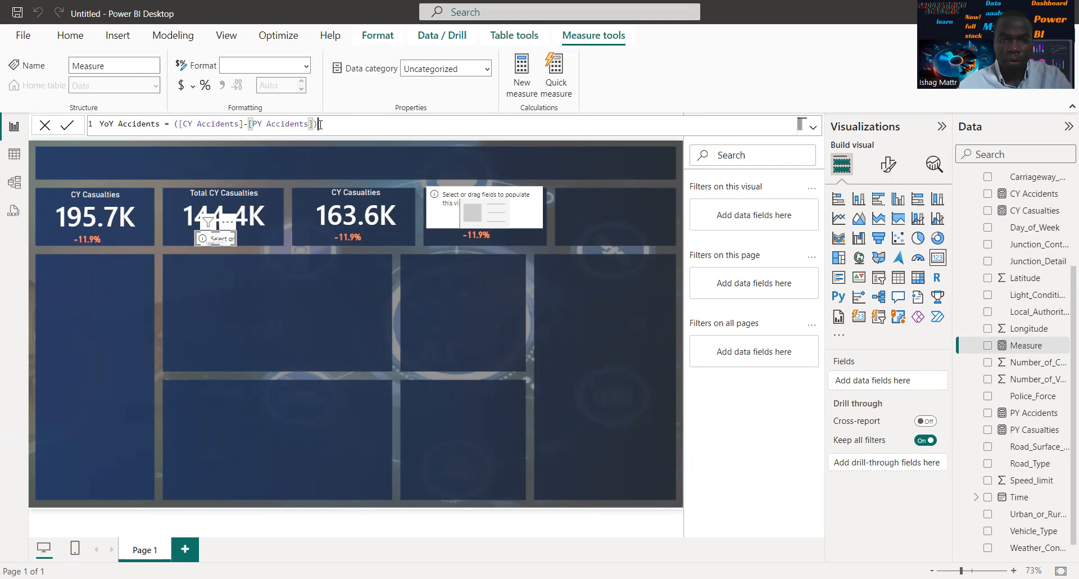
# Divide the difference by [PY Accidents] and commit the YoY Accidents measure.
pyautogui.write(')/9')
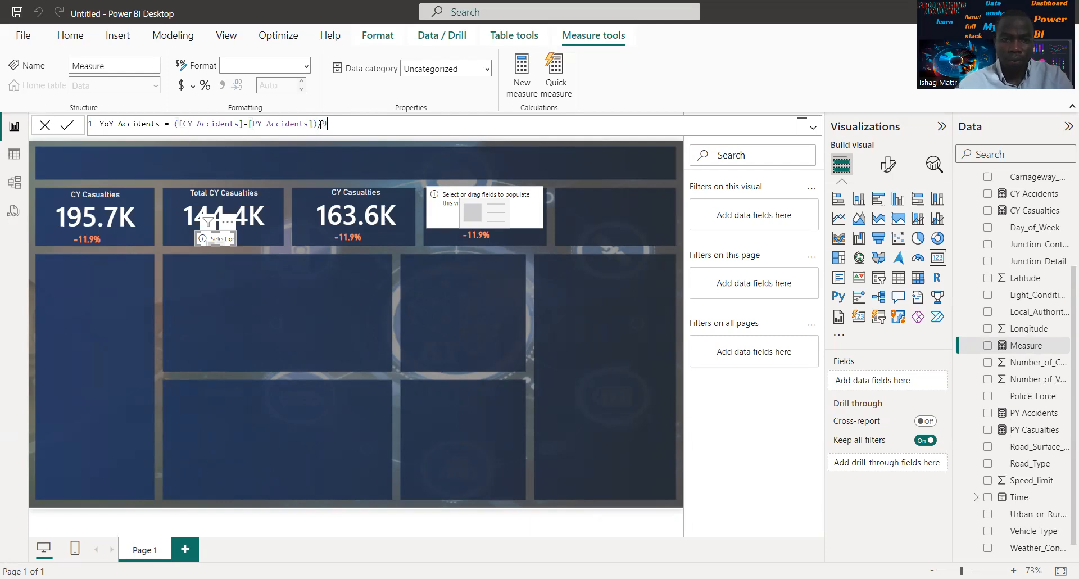
pyautogui.press('BackSpace')
pyautogui.write('(c')
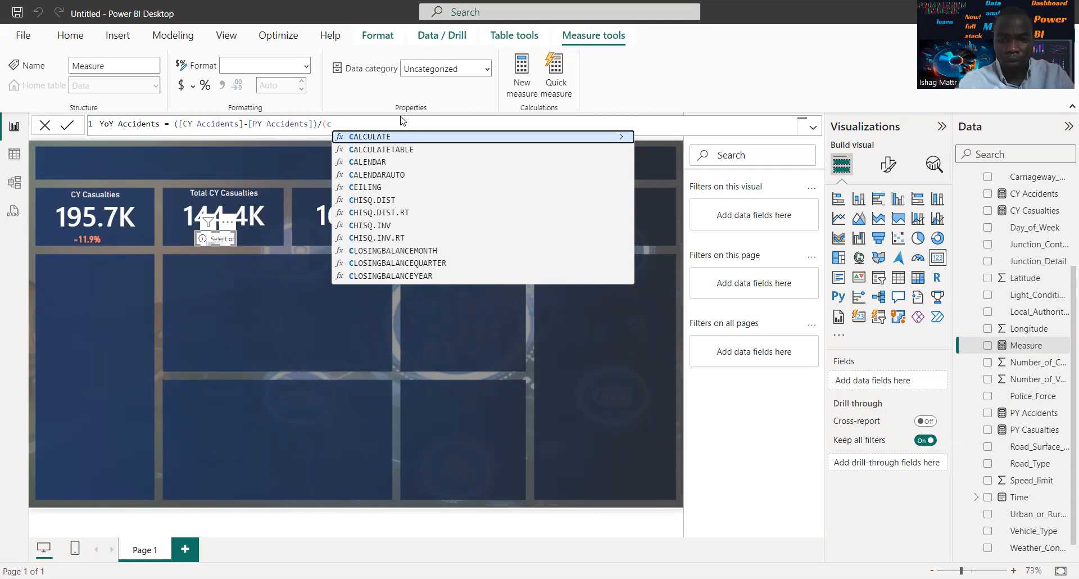
pyautogui.press('BackSpace')
pyautogui.write('py')
pyautogui.click(402, 138)
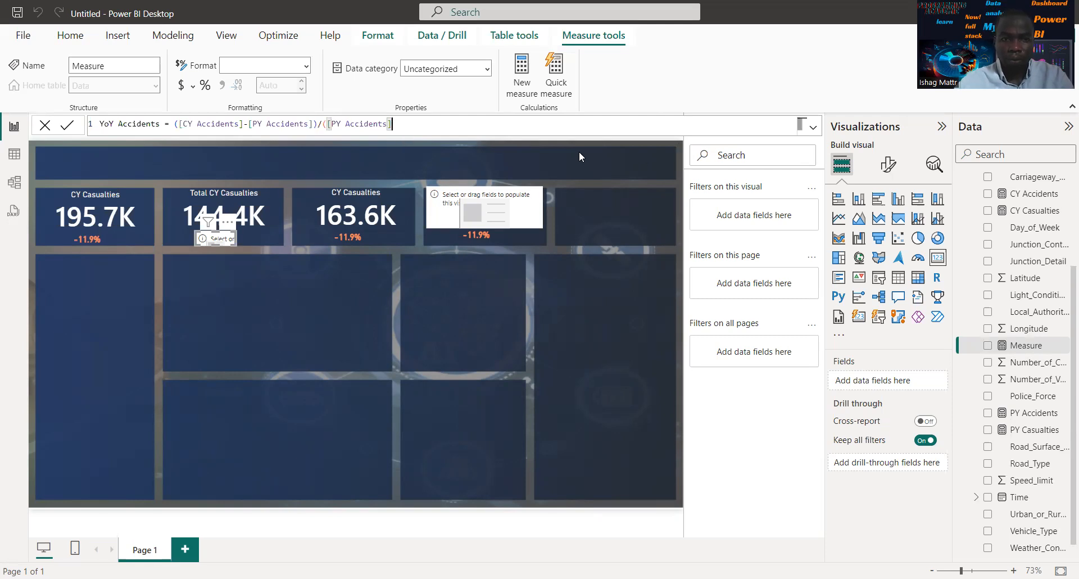
pyautogui.click(328, 124)
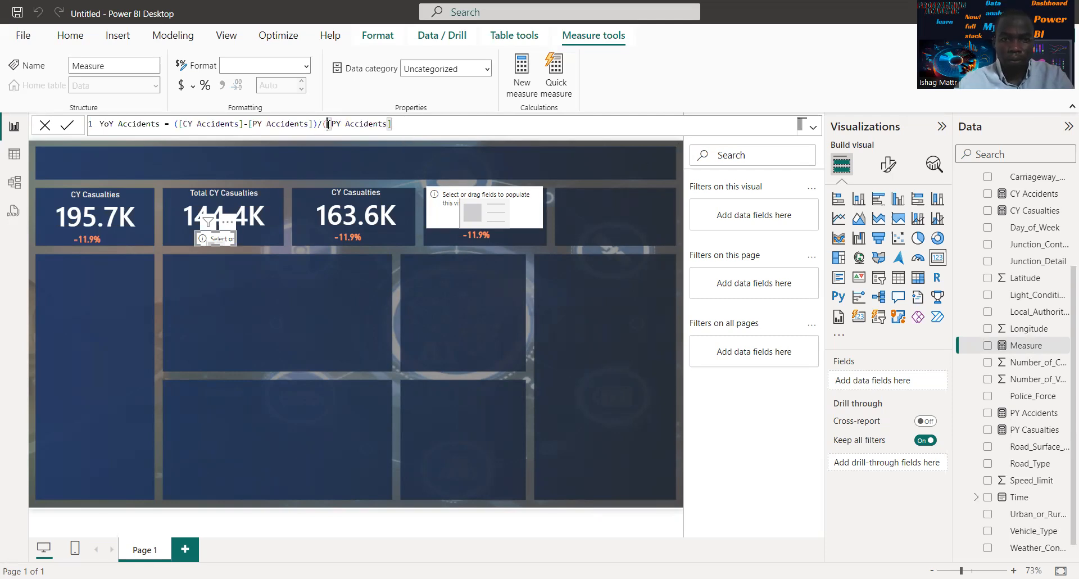
pyautogui.press('BackSpace')
pyautogui.click(394, 122)
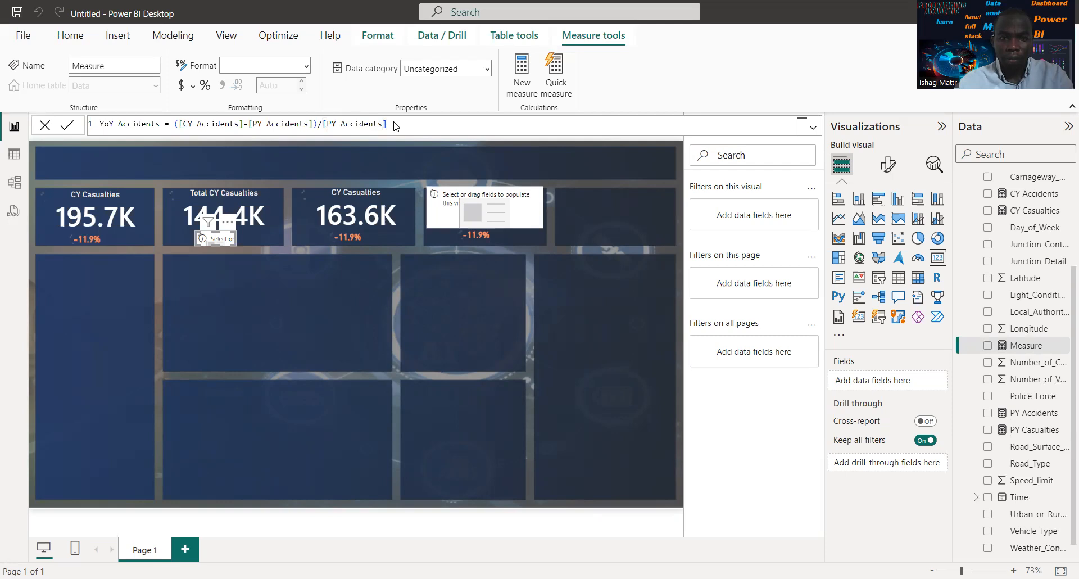
pyautogui.press('Return')
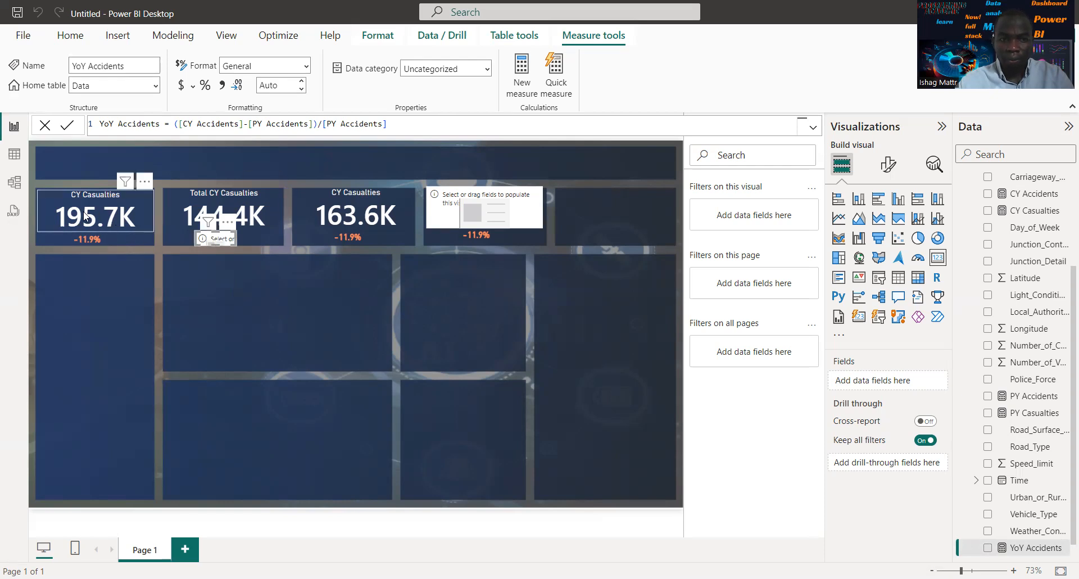
# Add the YoY Accidents measure to the small empty card beneath the Total CY Casualties value.
pyautogui.click(124, 224)
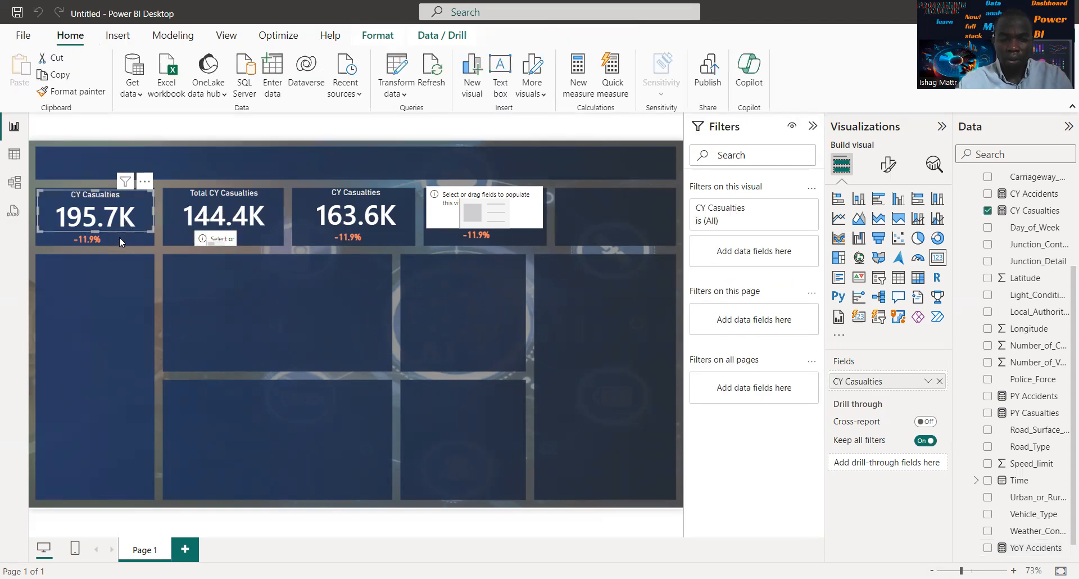
pyautogui.click(107, 241)
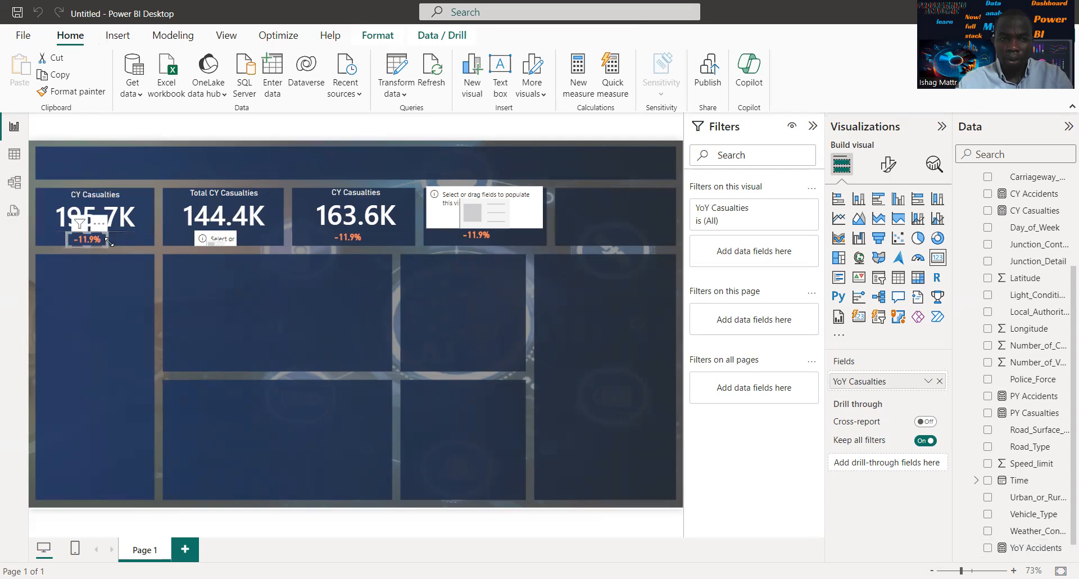
pyautogui.click(215, 238)
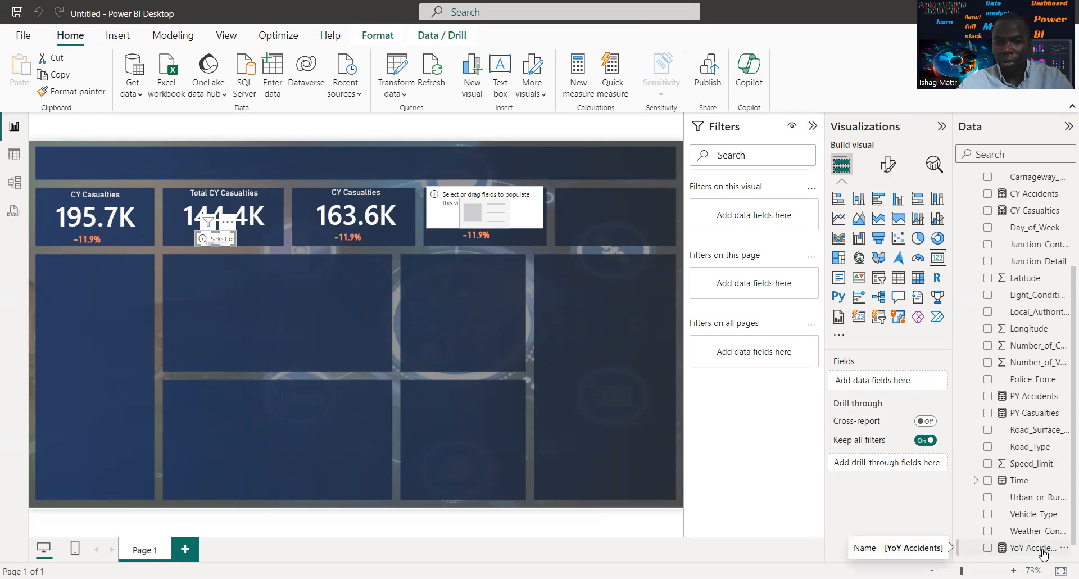
pyautogui.moveTo(994, 449); pyautogui.dragTo(930, 384)
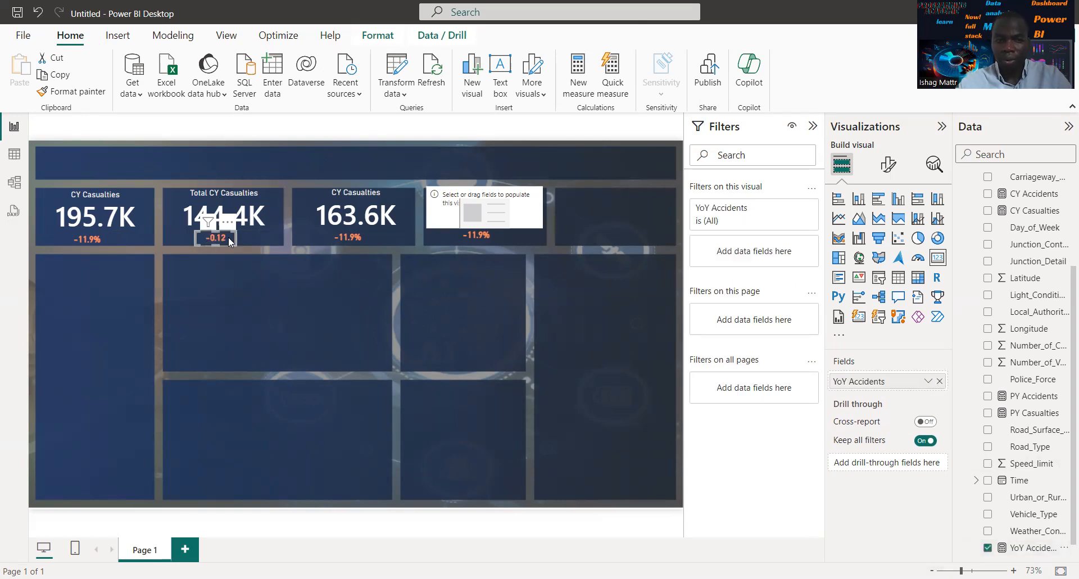
# Format the YoY Accidents measure as a percentage with one decimal place.
pyautogui.click(1024, 548)
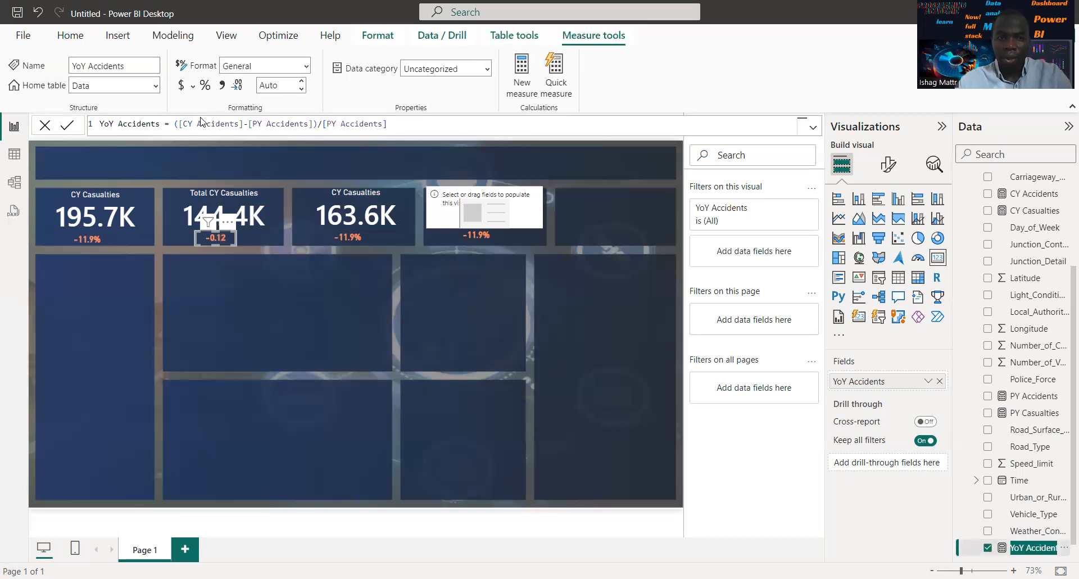
pyautogui.click(206, 88)
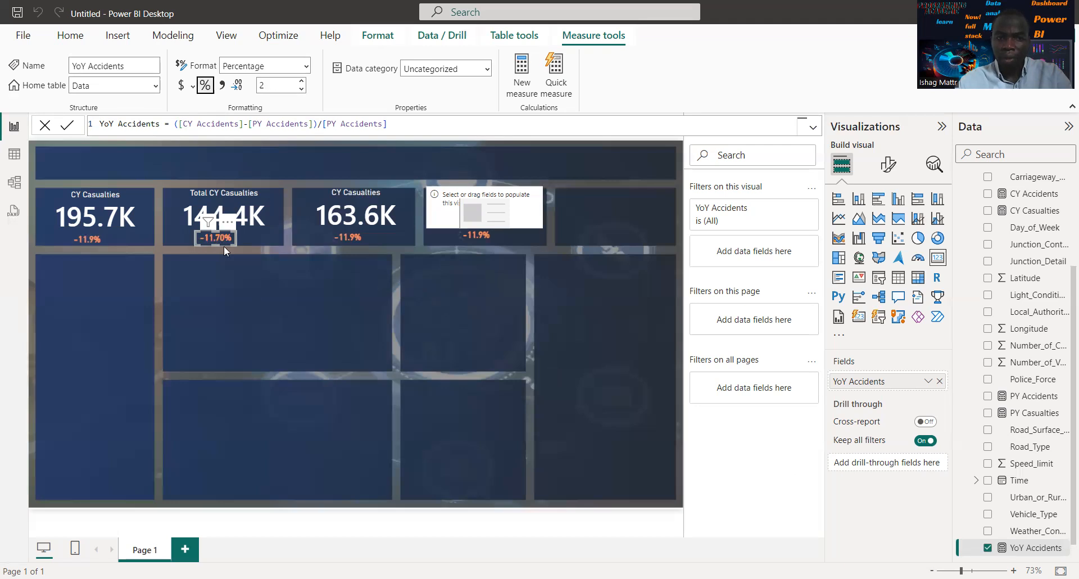
pyautogui.click(302, 90)
# Change the title of the CY Accidents card to "Total CY Accidents" and deselect the card.
pyautogui.click(223, 194)
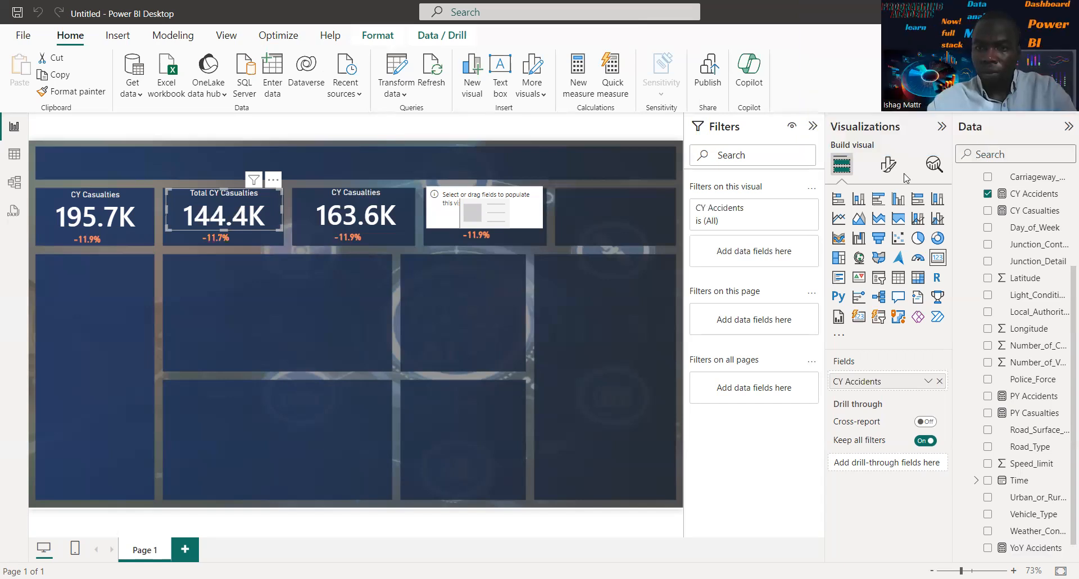
pyautogui.click(888, 164)
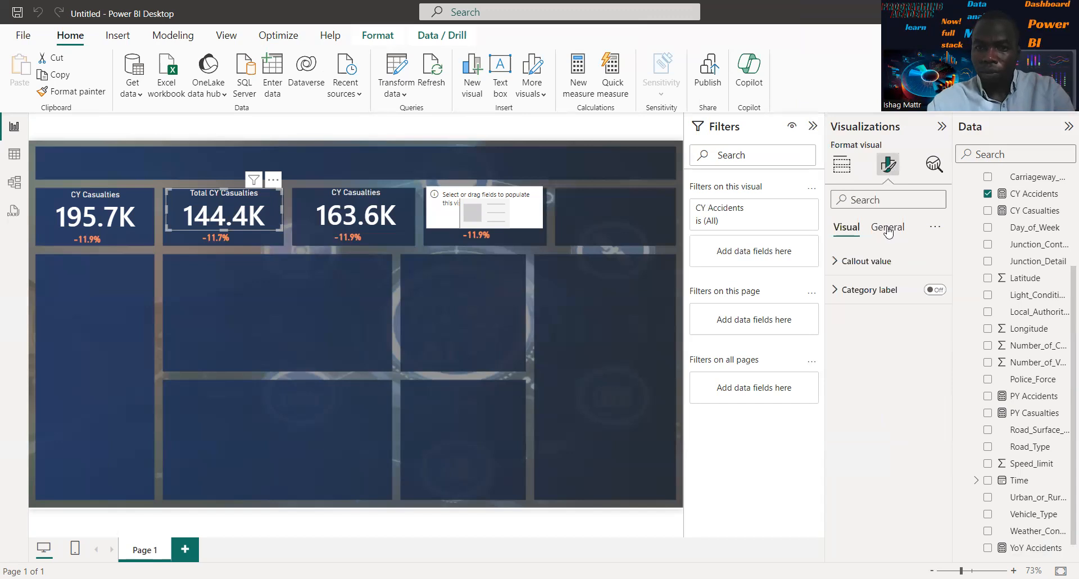
pyautogui.click(886, 226)
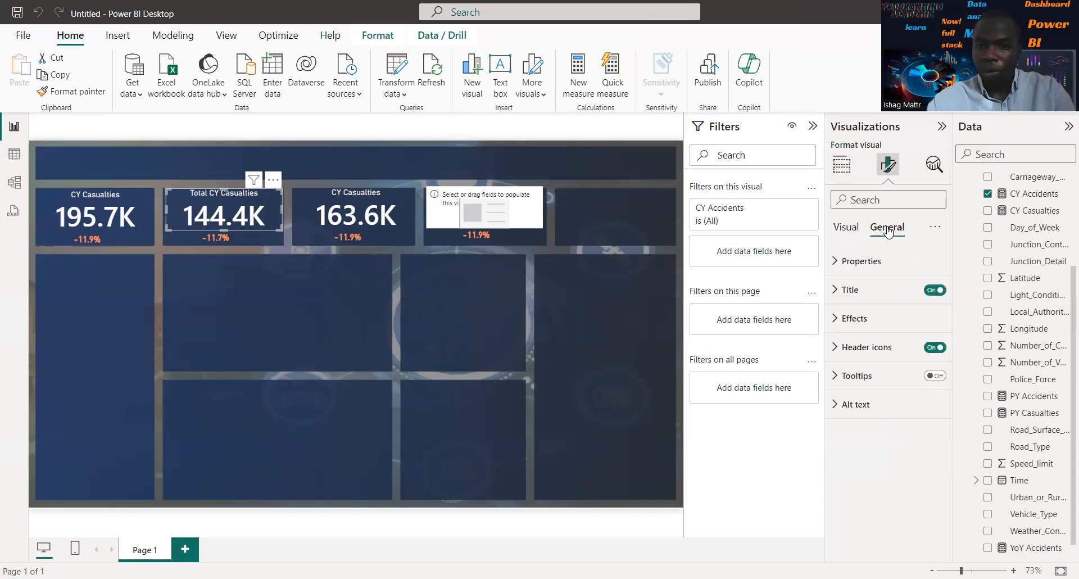
pyautogui.click(878, 303)
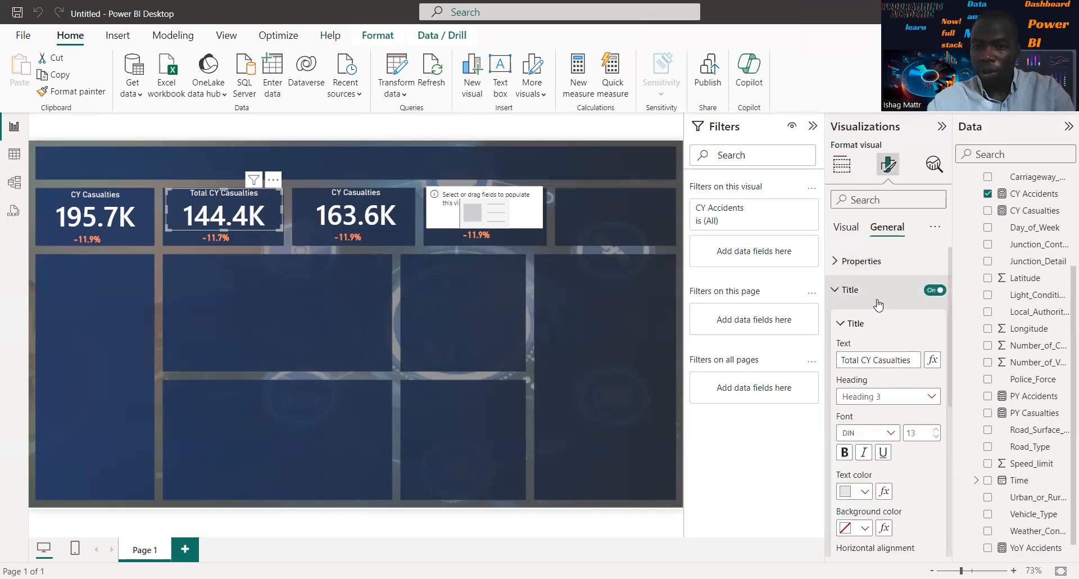
pyautogui.click(913, 361)
pyautogui.press('BackSpace')
pyautogui.press('BackSpace')
pyautogui.press('BackSpace')
pyautogui.press('BackSpace')
pyautogui.press('BackSpace')
pyautogui.press('BackSpace')
pyautogui.press('BackSpace')
pyautogui.press('BackSpace')
pyautogui.press('BackSpace')
pyautogui.press('BackSpace')
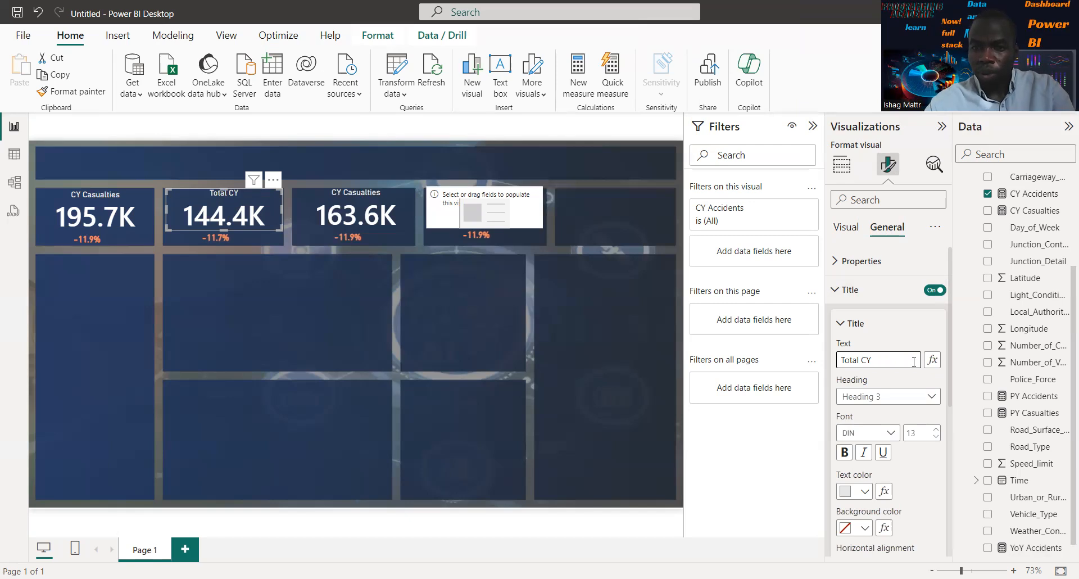
pyautogui.write('A')
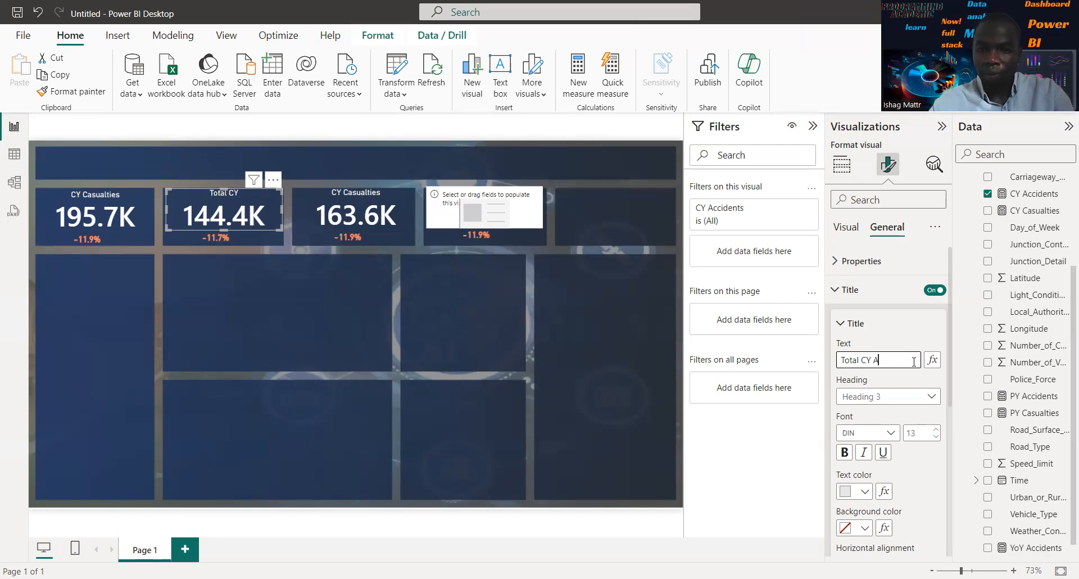
pyautogui.write('cc')
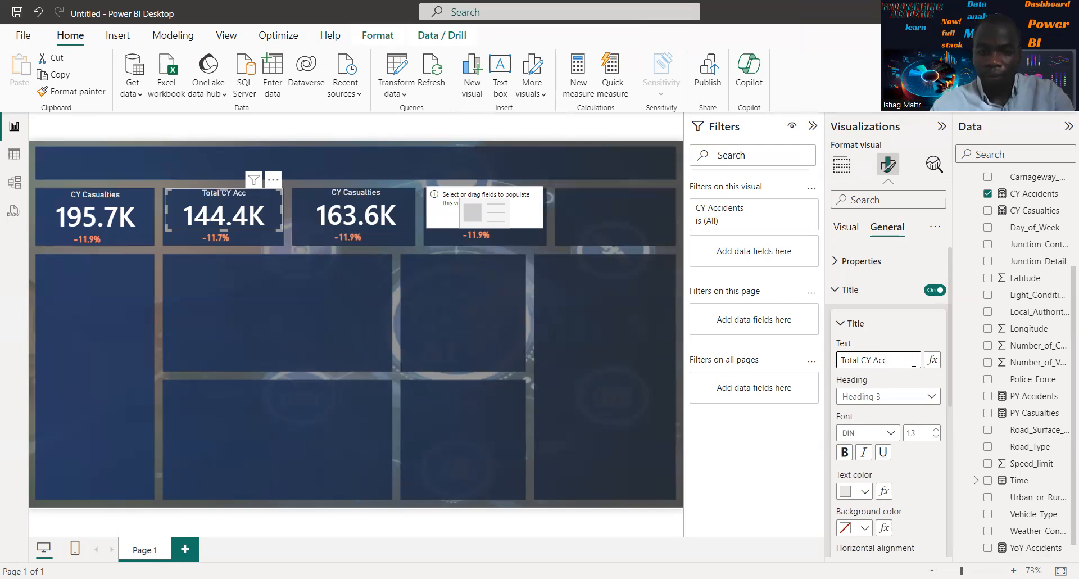
pyautogui.write('i')
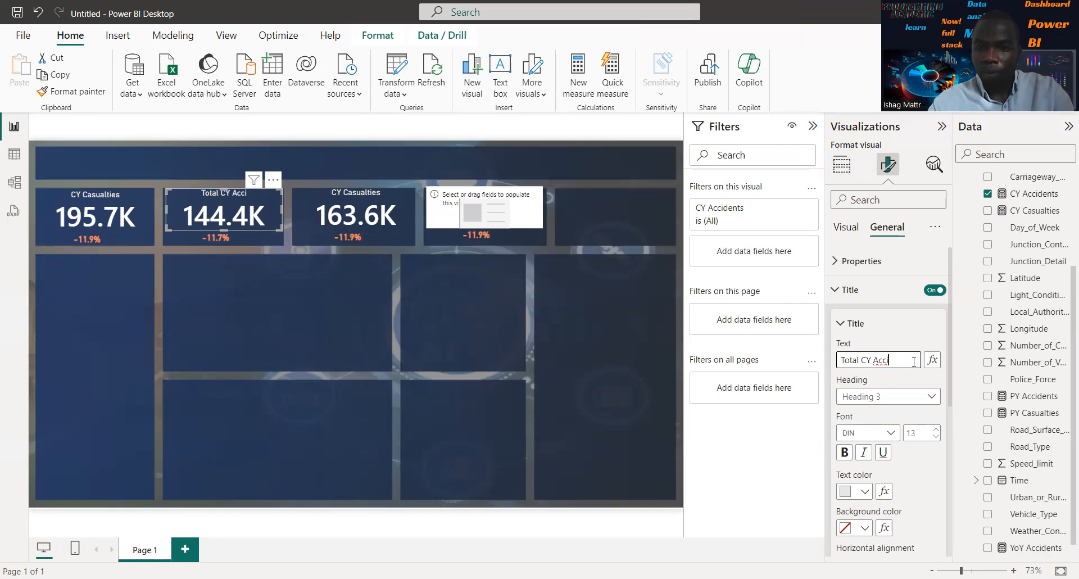
pyautogui.write('n')
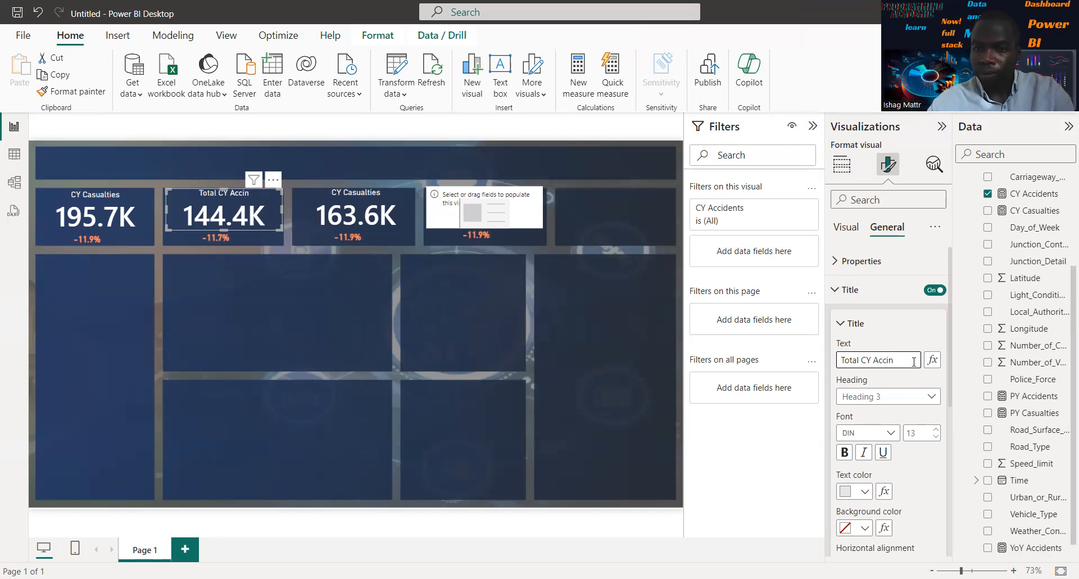
pyautogui.write('dents')
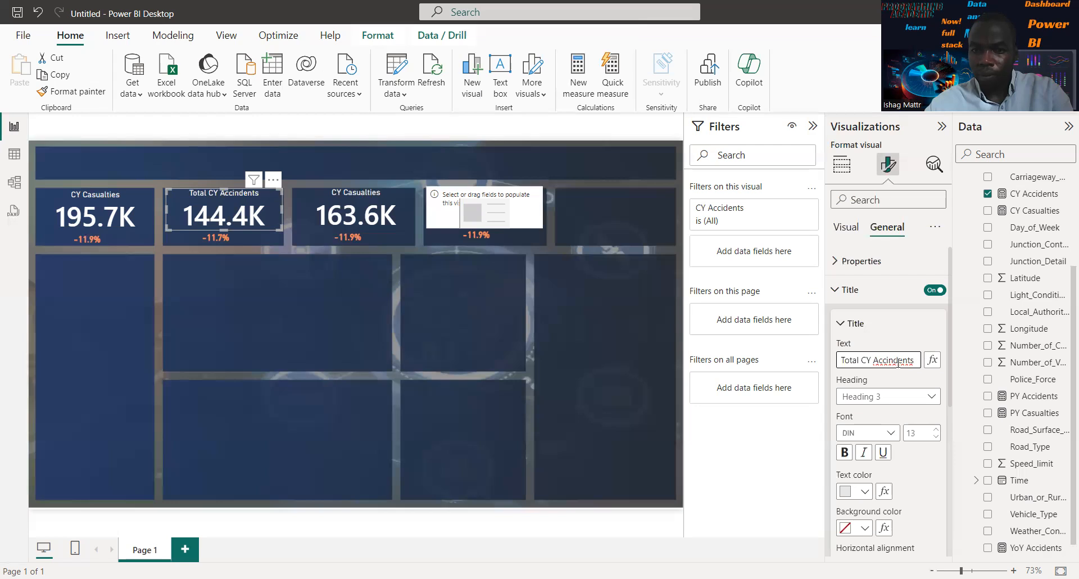
pyautogui.press('BackSpace')
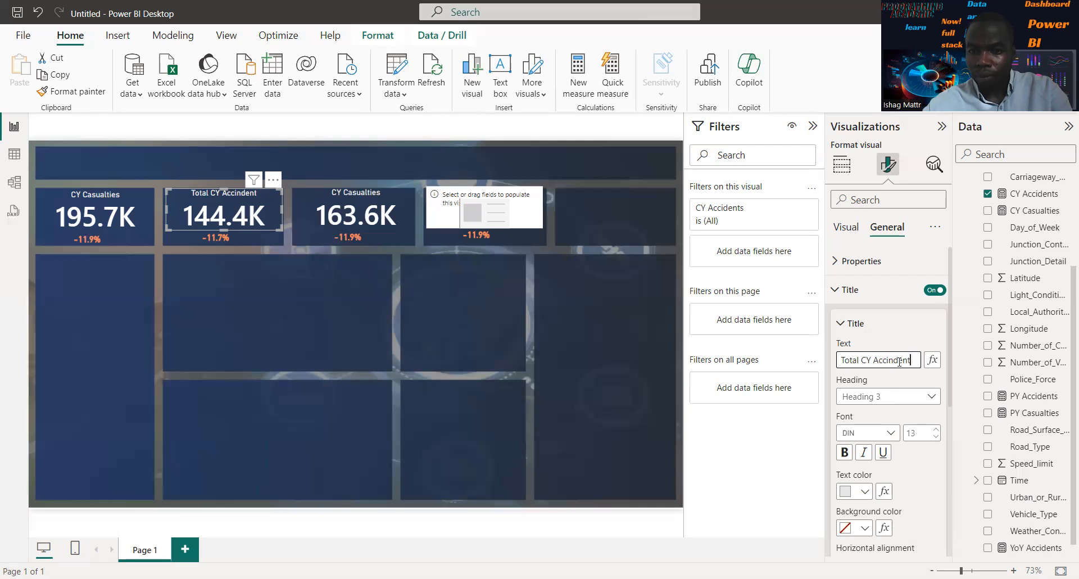
pyautogui.click(893, 360)
pyautogui.press('BackSpace')
pyautogui.click(912, 358)
pyautogui.write('s')
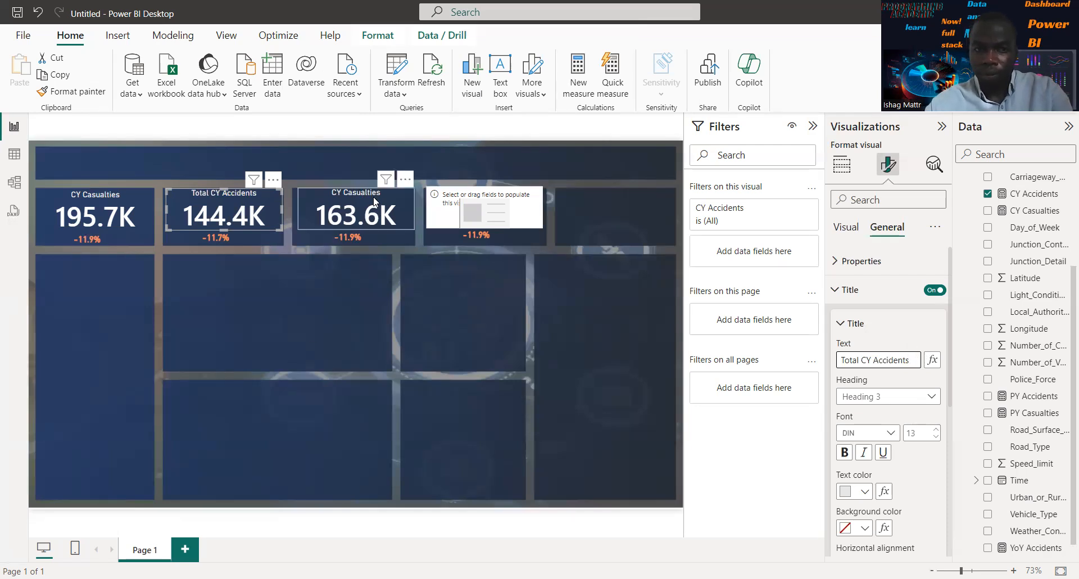
pyautogui.click(393, 147)
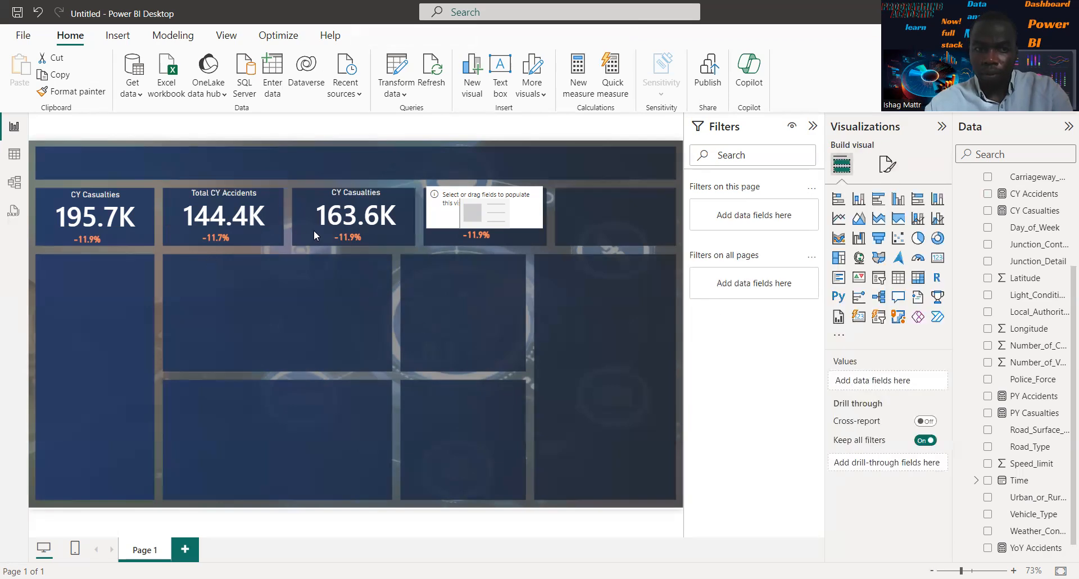